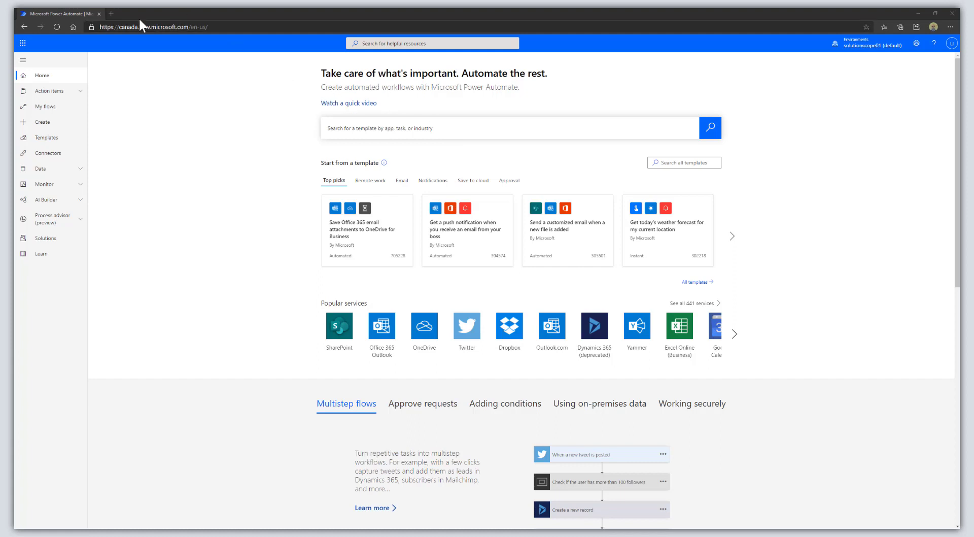
# - Go to the Create page to start a new flow
pyautogui.click(54, 127)
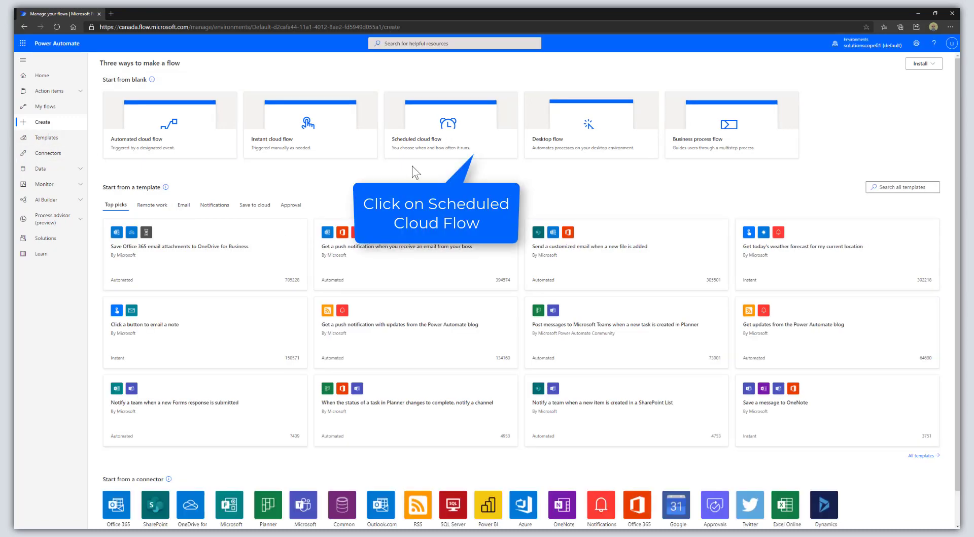
# - Start a scheduled cloud flow named 'Tweet My YouTube Channel'
pyautogui.click(496, 136)
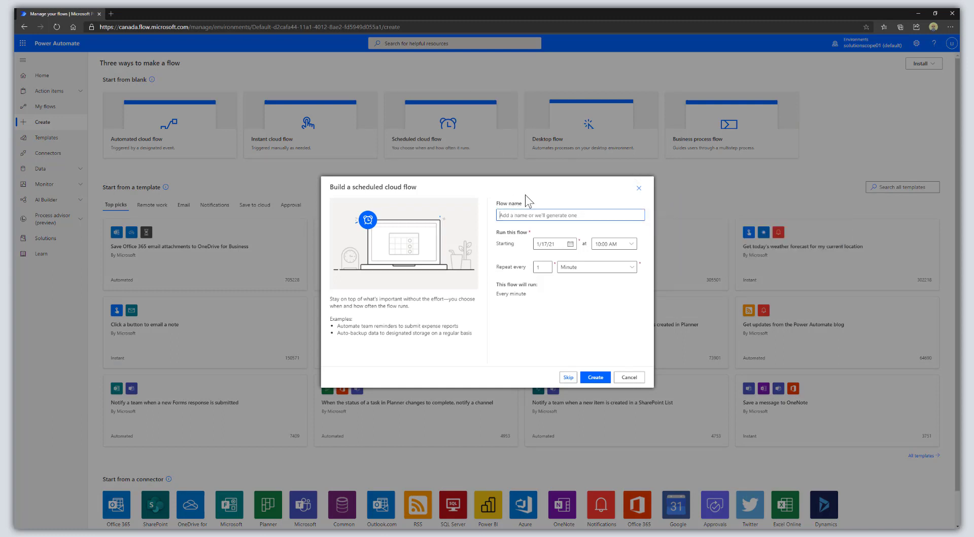
pyautogui.write('Tweet My YouTube Channel')
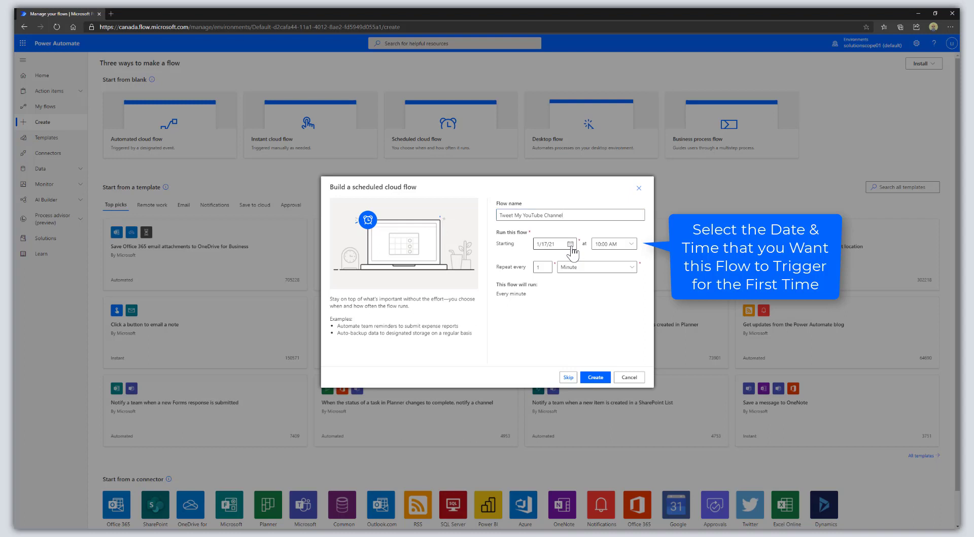
# - Schedule the flow to start 1/17/21 at 06:00 PM, repeating every 1 day, and create it
pyautogui.click(572, 246)
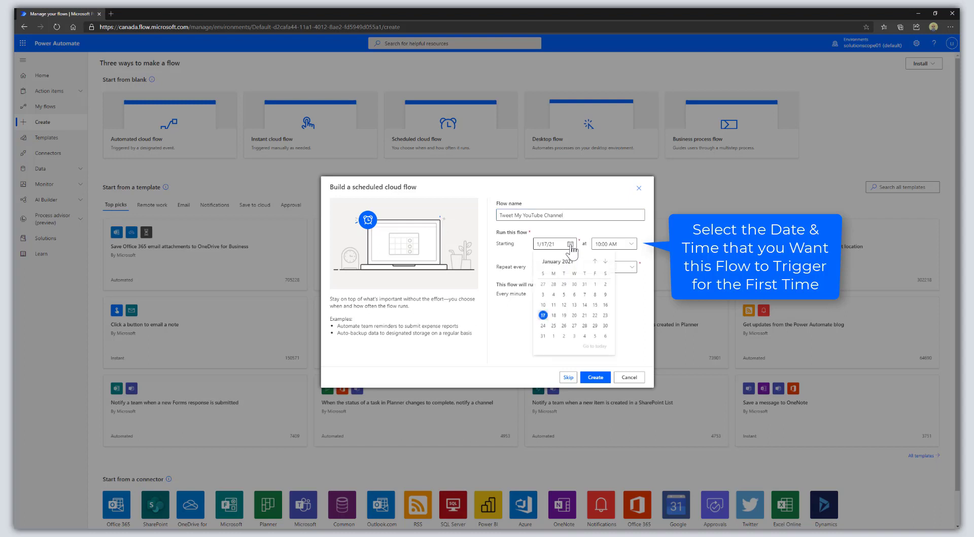
pyautogui.click(631, 245)
pyautogui.click(632, 245)
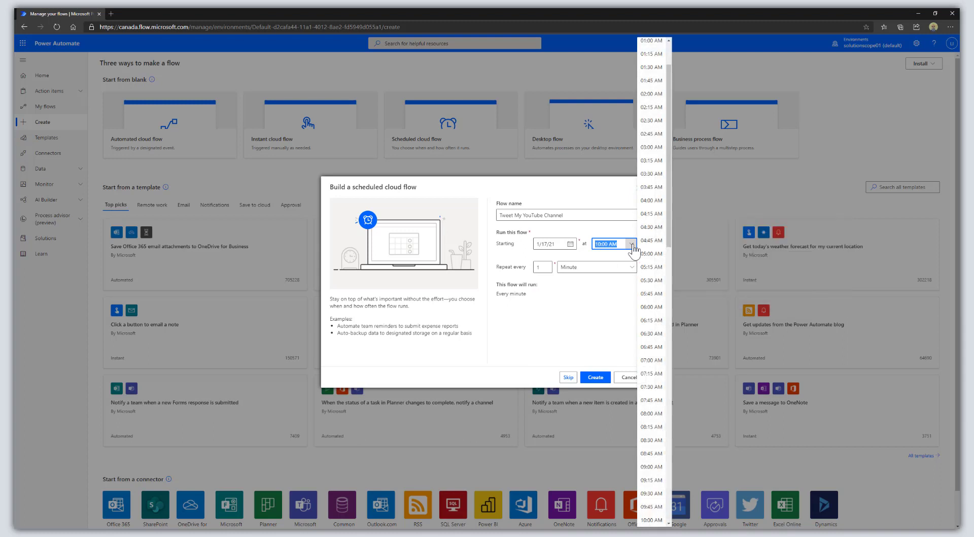
pyautogui.scroll(-7, 655, 426)
pyautogui.scroll(-3, 658, 442)
pyautogui.click(654, 433)
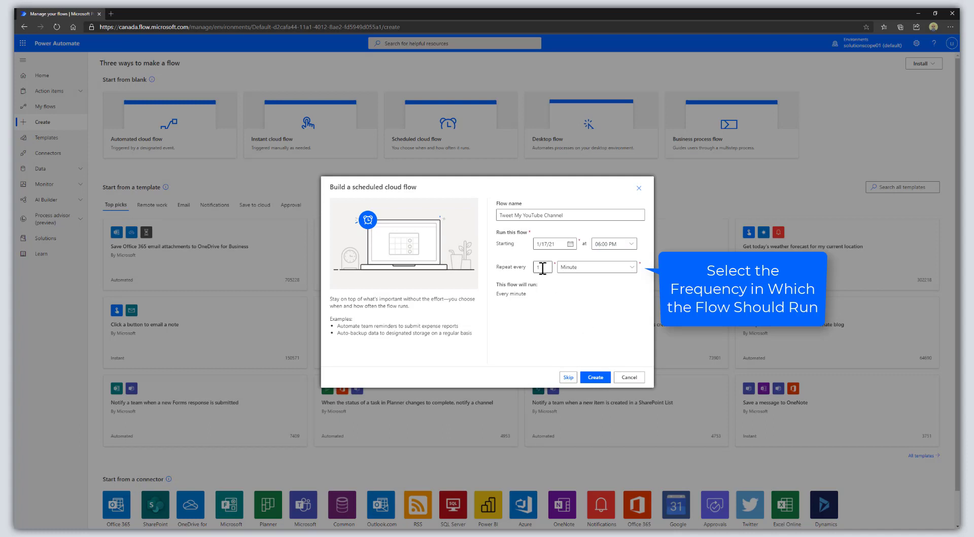
pyautogui.click(572, 269)
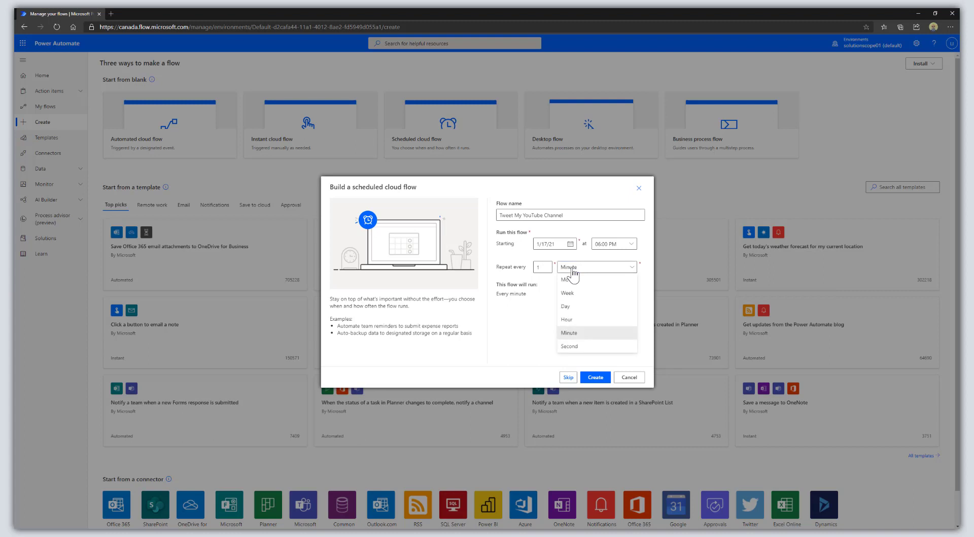
pyautogui.click(579, 307)
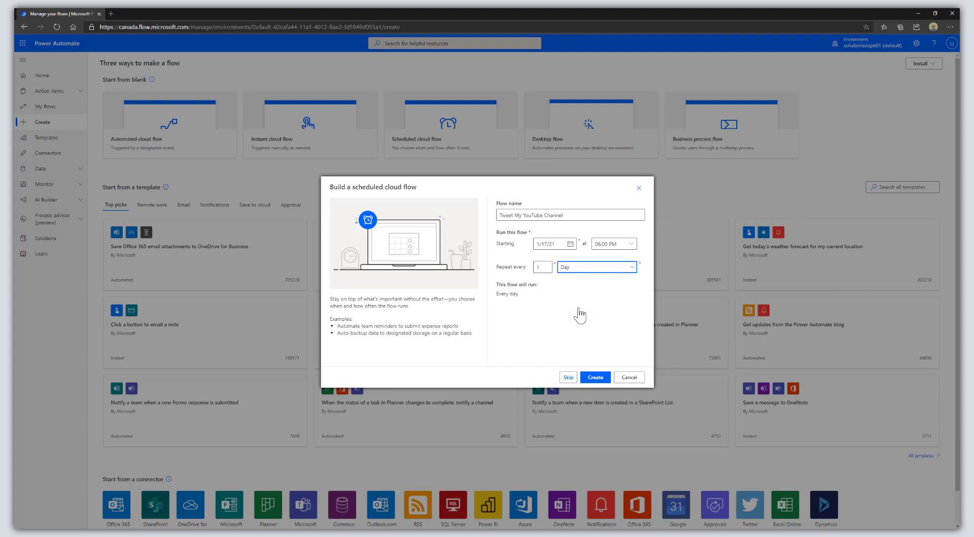
pyautogui.click(596, 378)
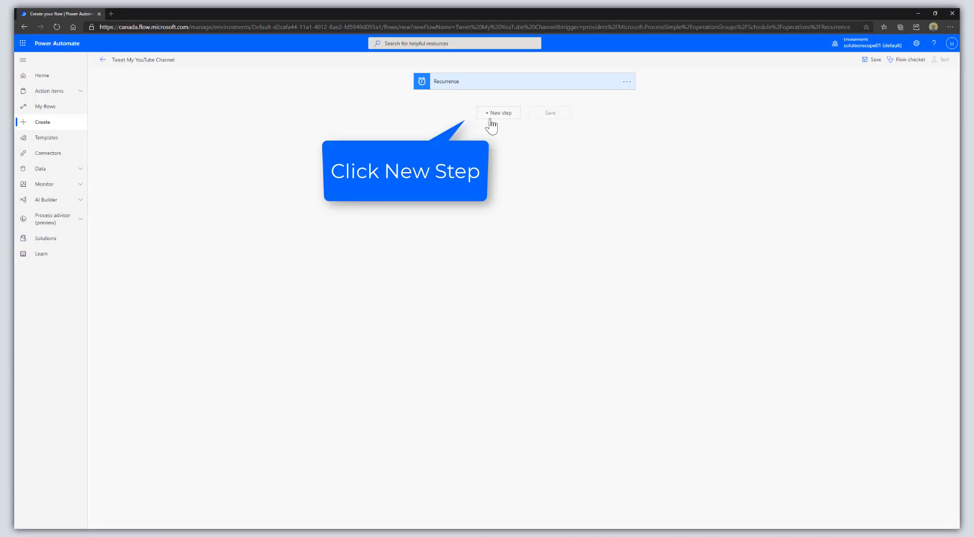
# - Add the Twitter 'Post a tweet' action after the Recurrence trigger by searching 'tweet'
pyautogui.click(491, 114)
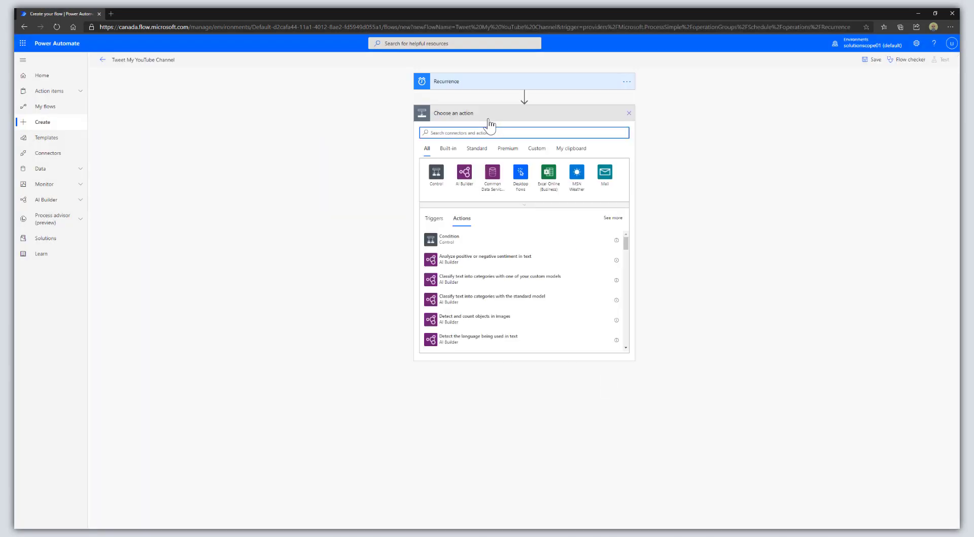
pyautogui.write('tweet')
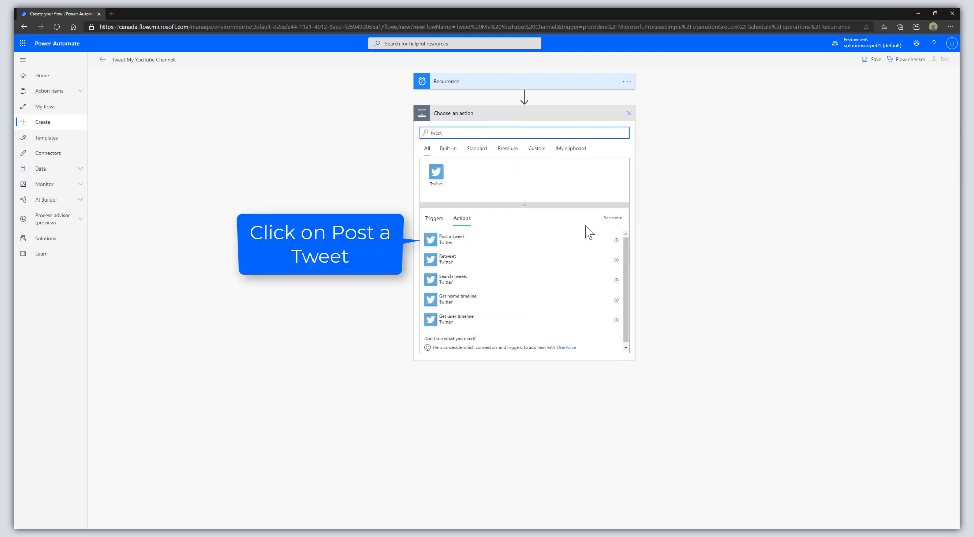
pyautogui.click(491, 245)
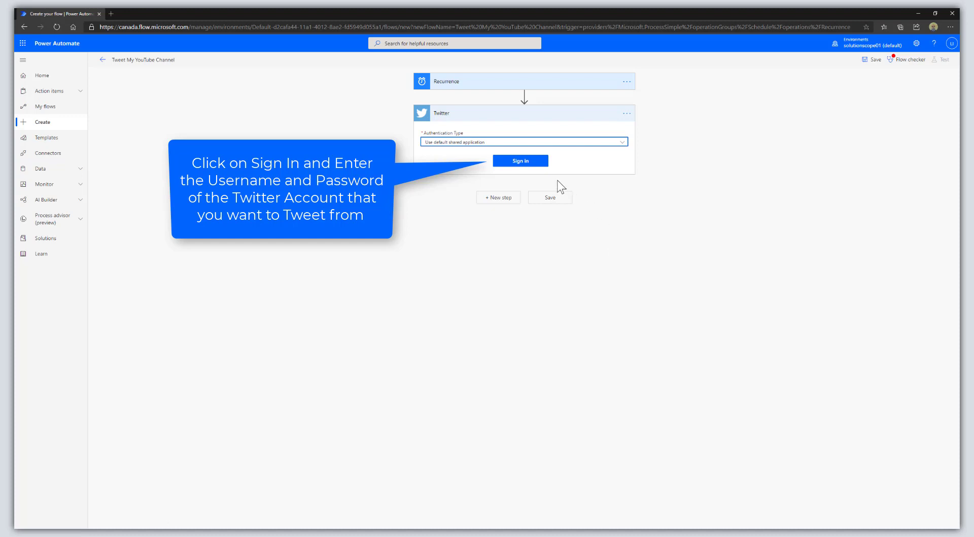
# - Sign in and authorize Power Automate to use the Twitter account
pyautogui.click(529, 163)
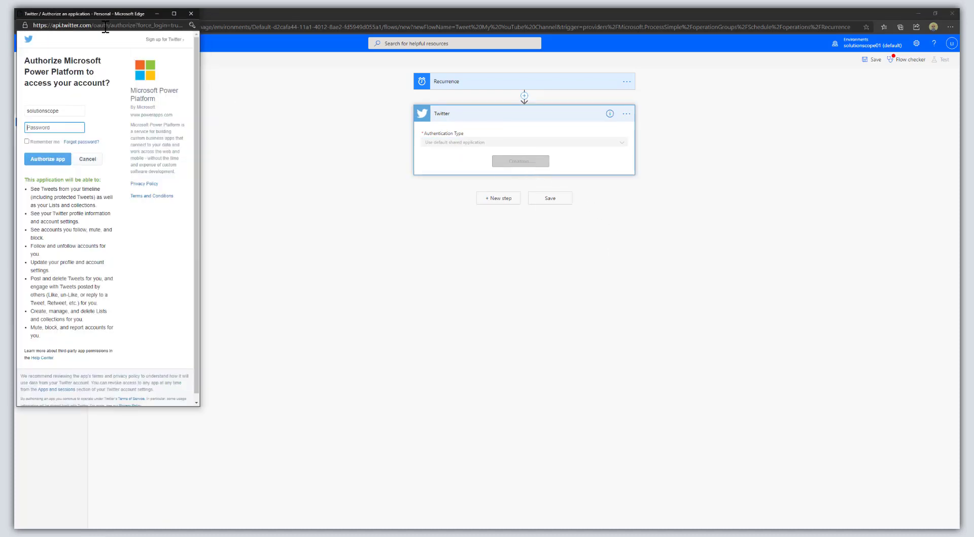
pyautogui.moveTo(104, 16); pyautogui.dragTo(292, 55)
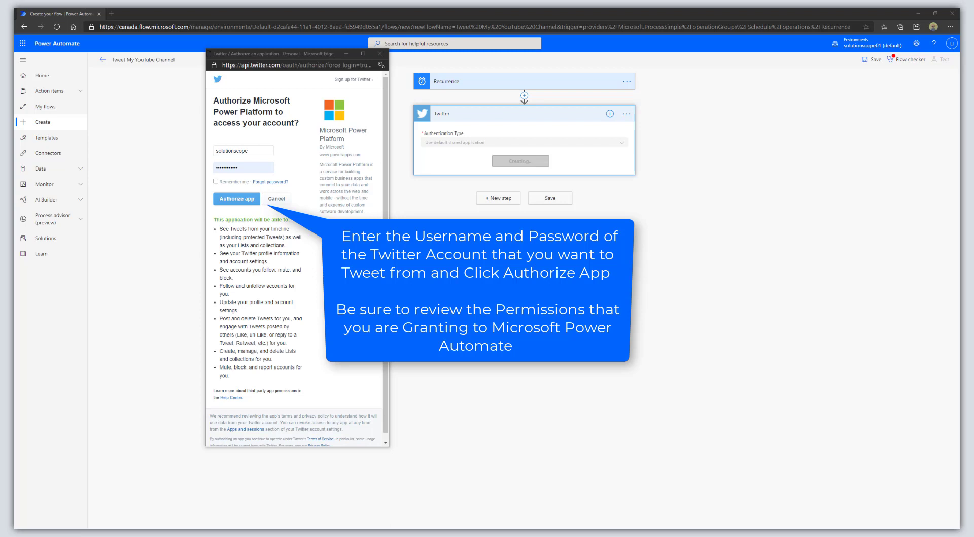
pyautogui.click(243, 200)
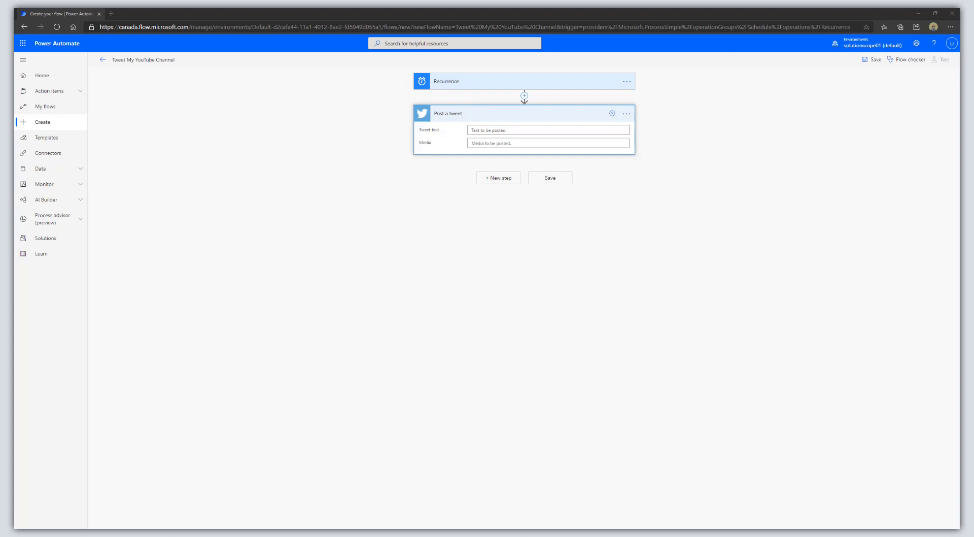
# - Set the tweet text to 'Hey there be sure to check out my YouTube Channel' plus the pasted channel link
pyautogui.click(515, 131)
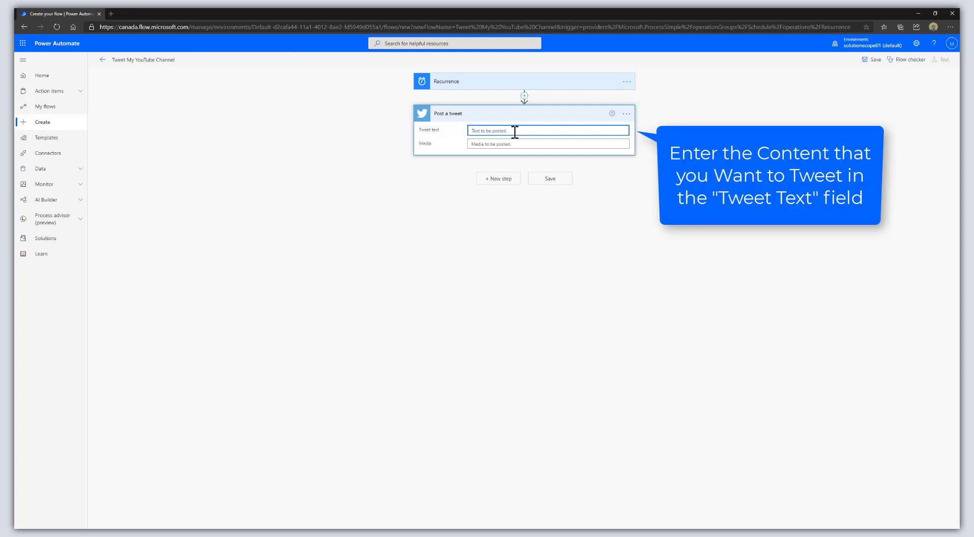
pyautogui.write('Hey there be sure to check out my YouTube Channe')
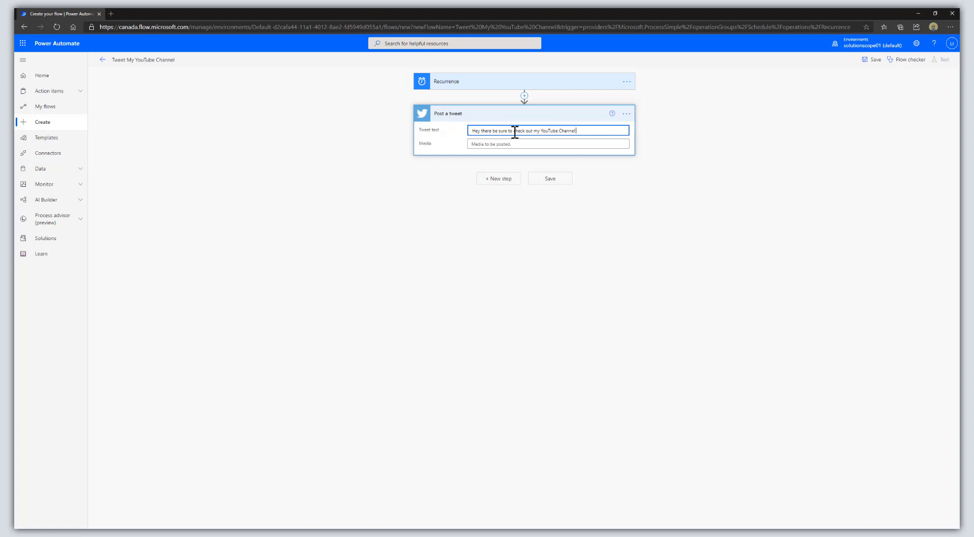
pyautogui.write('l')
pyautogui.press('Return')
pyautogui.write('https://www.youtube.com/channel/UCIT-_HqO9Z_KHY8bk8jHVJA')
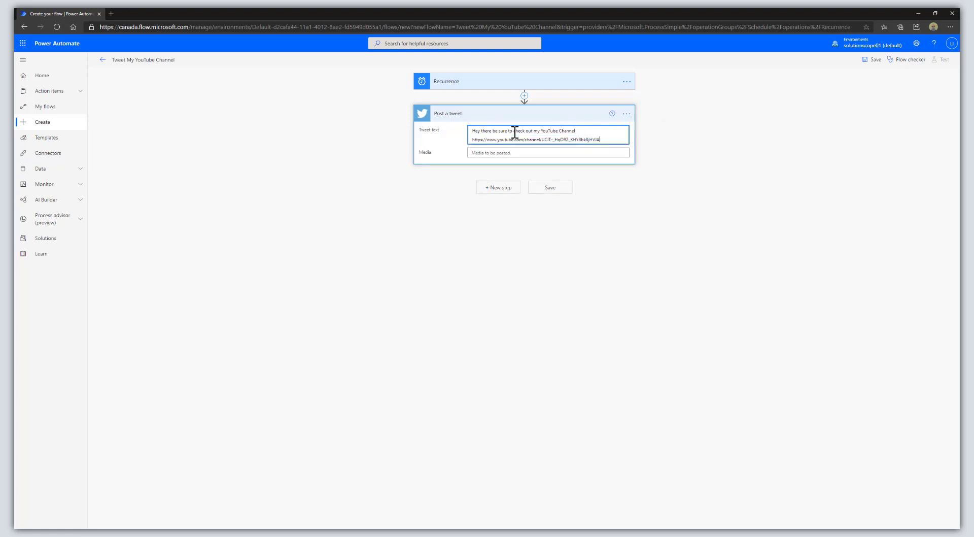
pyautogui.click(725, 169)
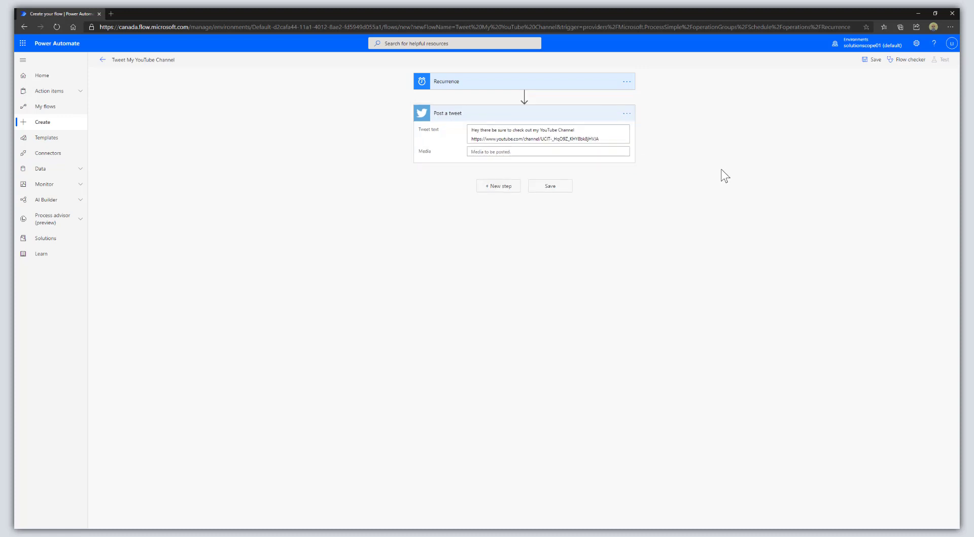
# - Save the flow and run a manual test, confirming both steps succeed
pyautogui.click(555, 189)
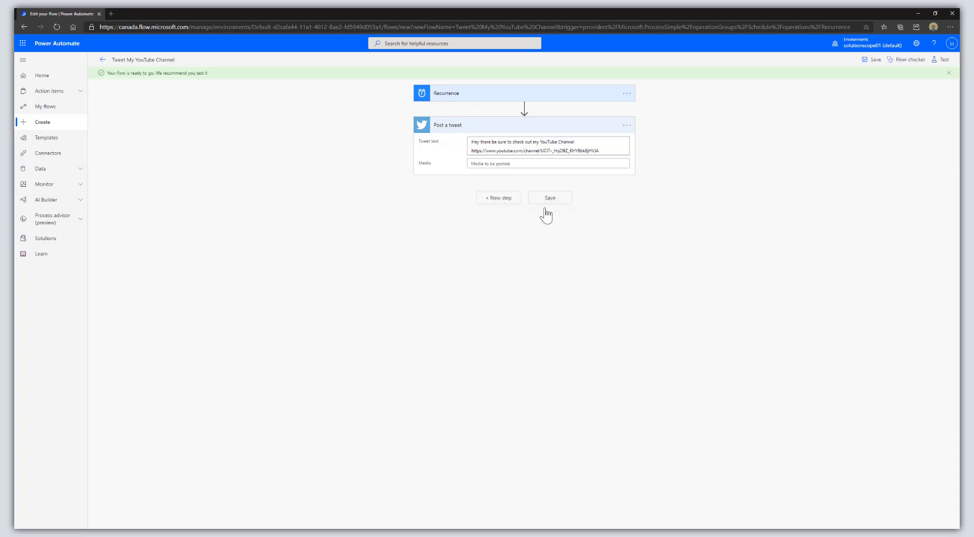
pyautogui.click(943, 61)
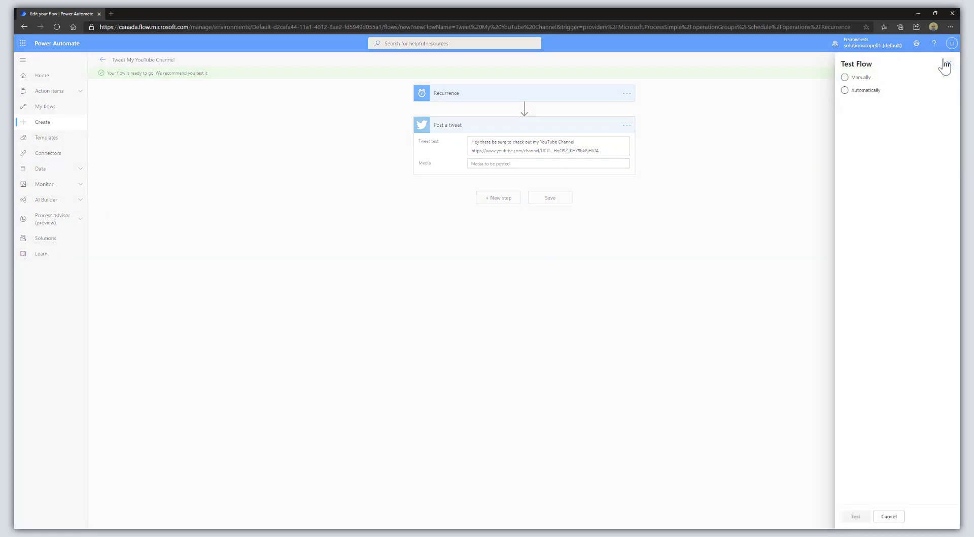
pyautogui.click(864, 79)
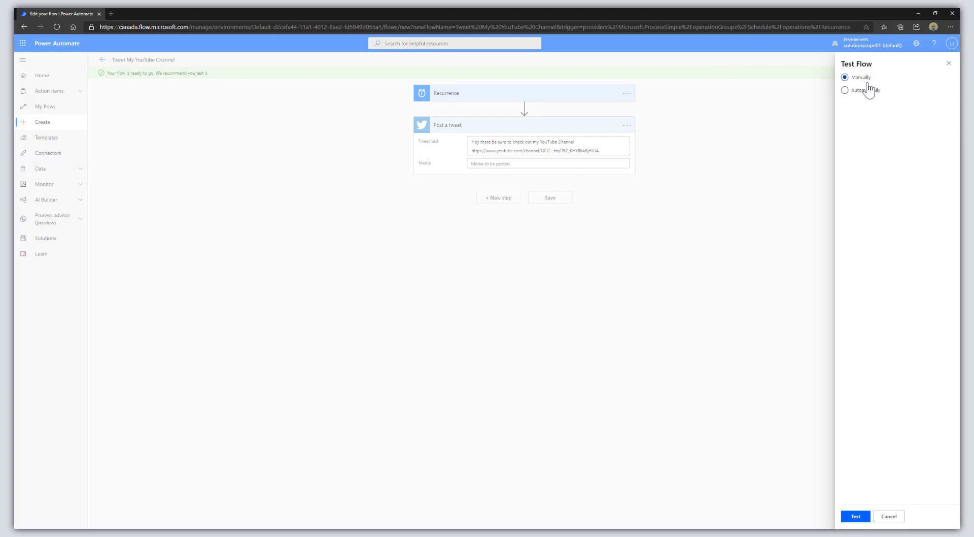
pyautogui.click(856, 516)
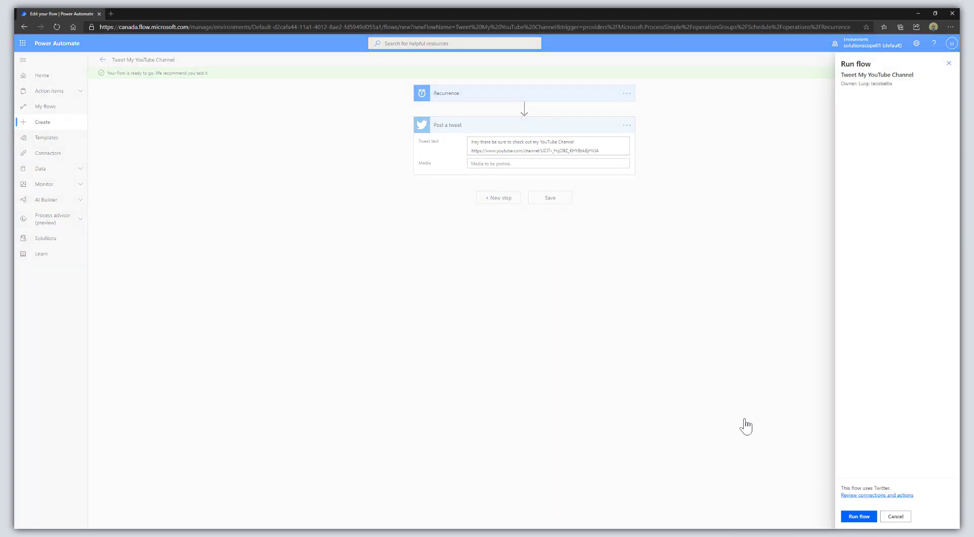
pyautogui.click(857, 517)
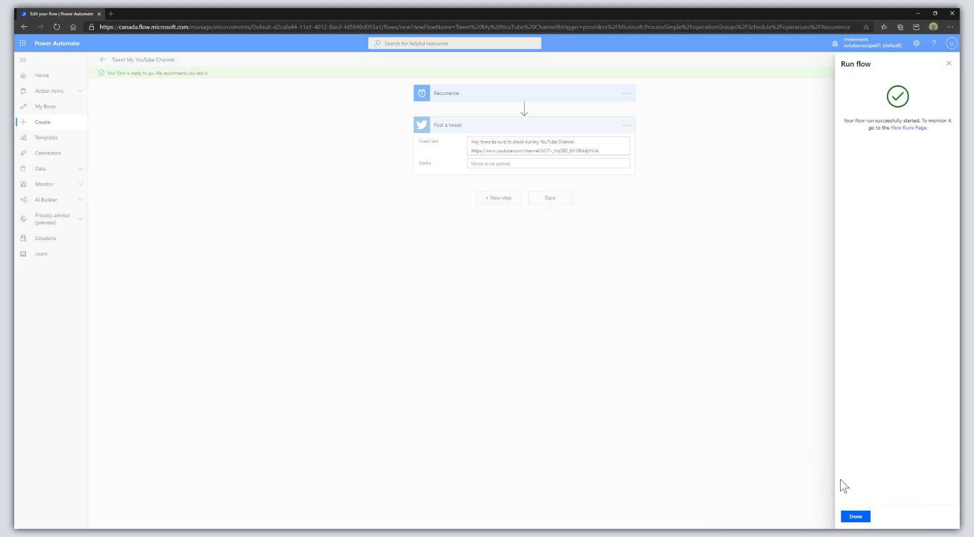
pyautogui.click(857, 516)
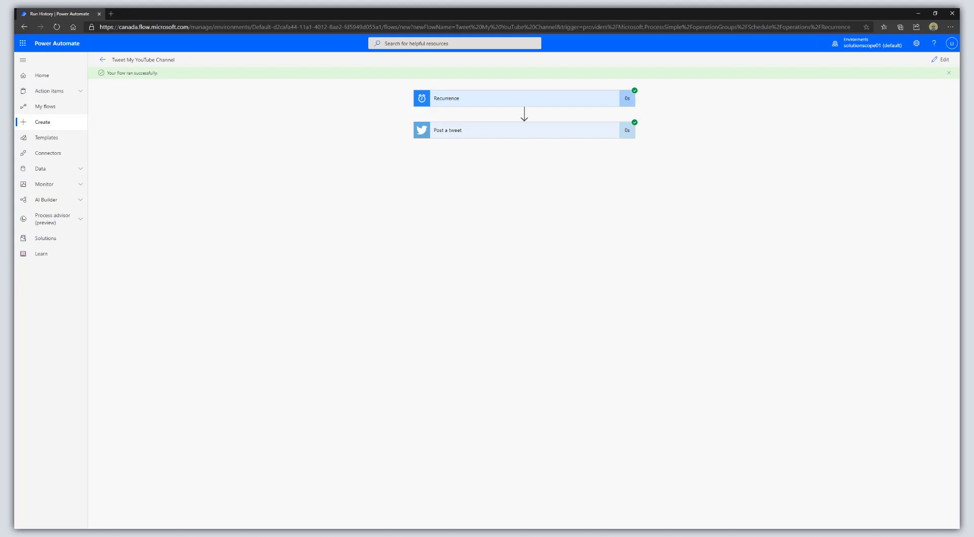
# - Find the newly posted 'Hey there be sure to check out my YouTube Channel' tweet on the Twitter profile
pyautogui.moveTo(15, 83); pyautogui.dragTo(434, 139)
pyautogui.click(274, 187)
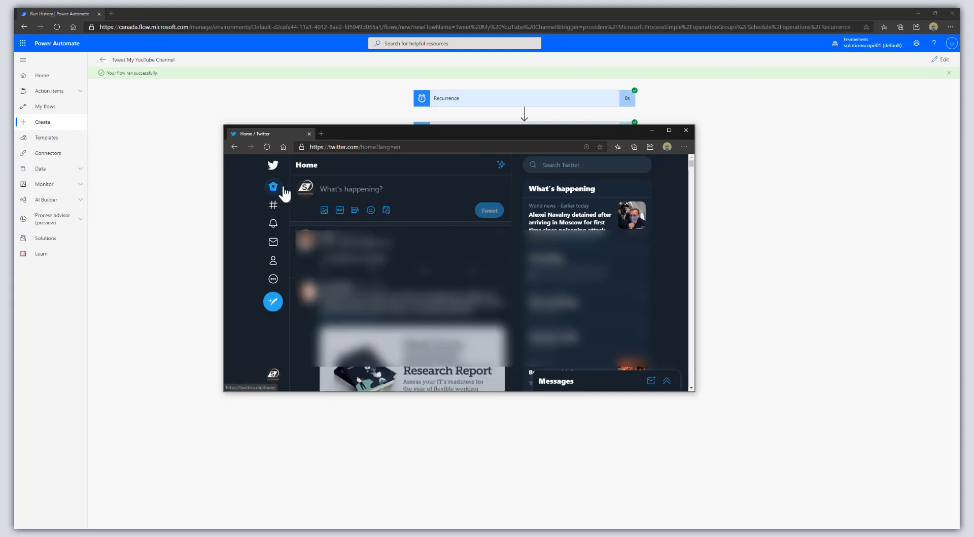
pyautogui.click(306, 192)
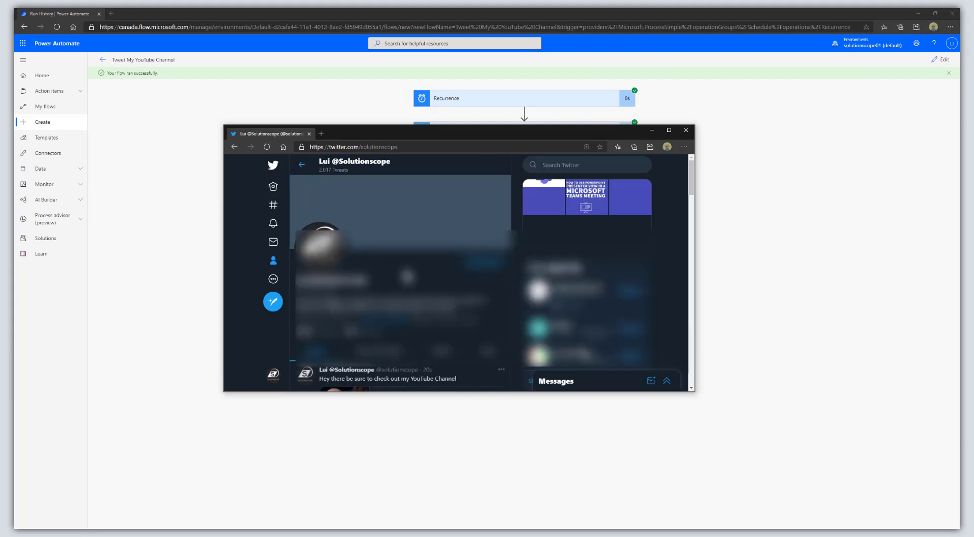
pyautogui.scroll(-2, 401, 278)
pyautogui.scroll(-1, 446, 325)
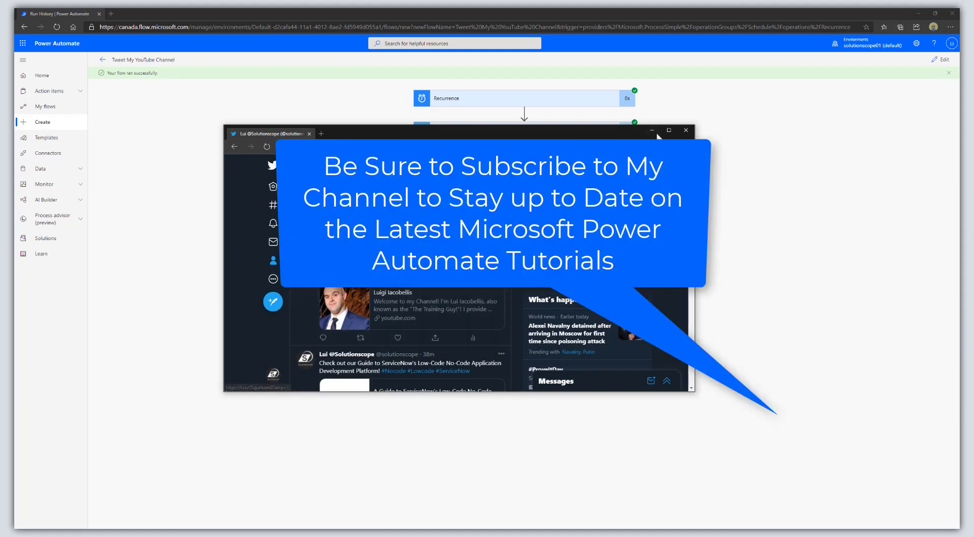
# - Minimize the Twitter window to return to the flow's run history
pyautogui.click(652, 130)
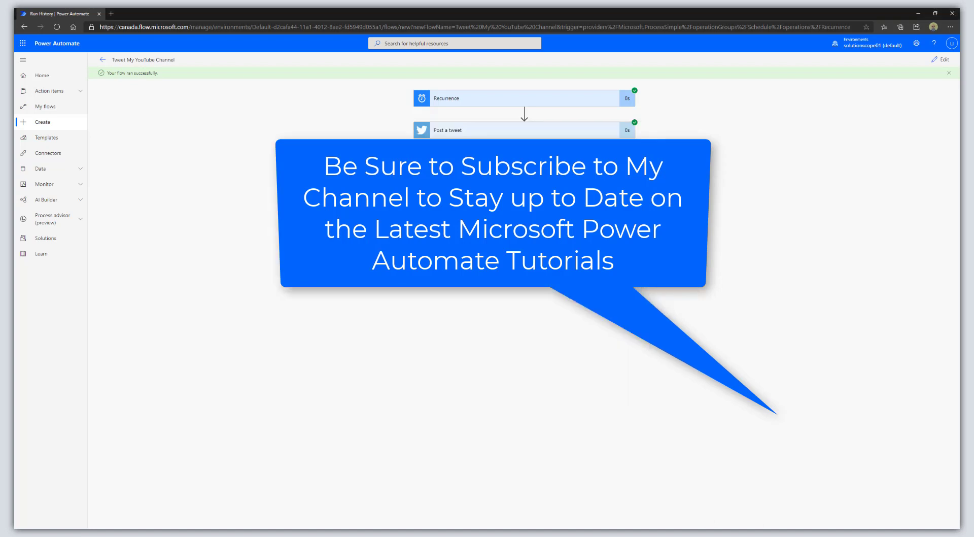